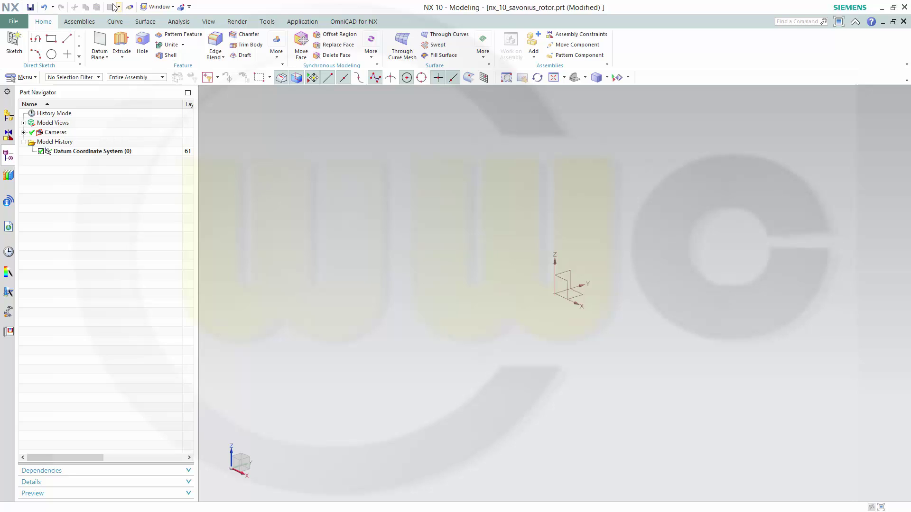
Create a right-hand helix along the Z axis with 50 mm start and end diameter, 400 mm pitch and limits 0 to 200 mm
{"action": "left_click", "coordinate": [116, 22]}
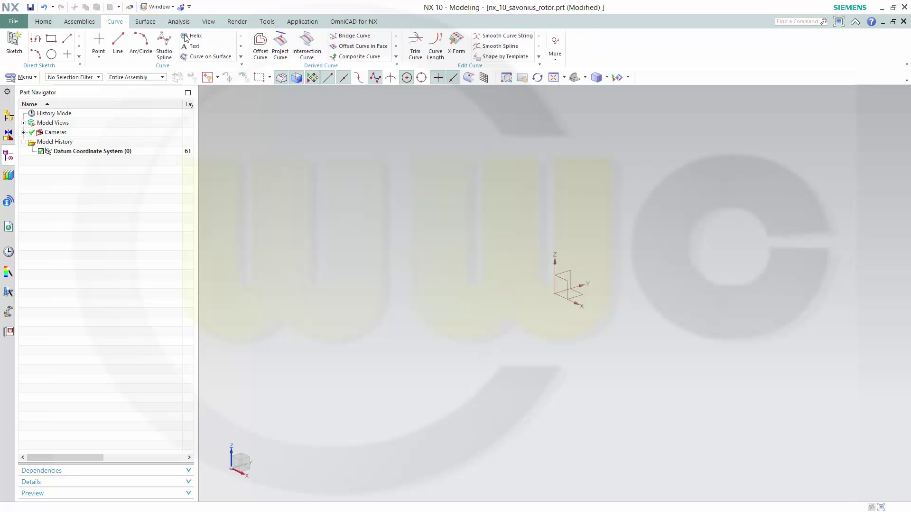
{"action": "left_click", "coordinate": [201, 40]}
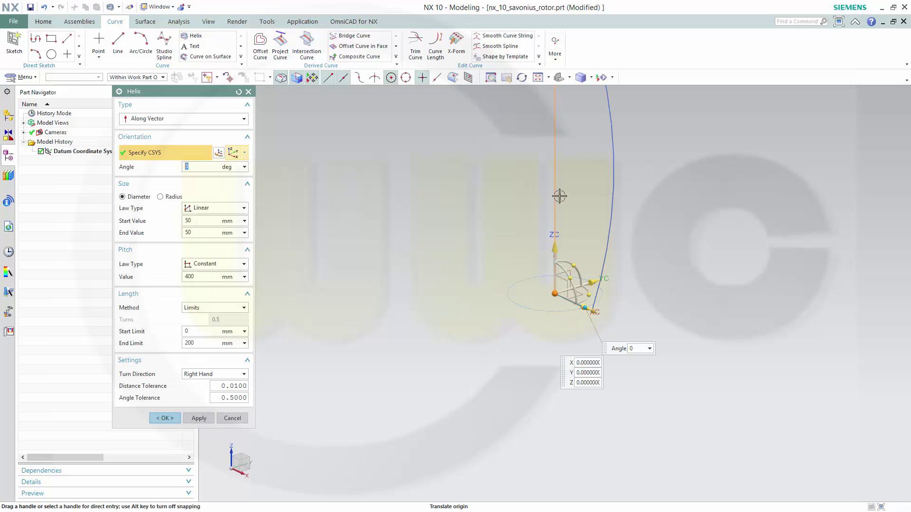
{"action": "scroll", "coordinate": [517, 216], "scroll_direction": "down", "scroll_amount": 1}
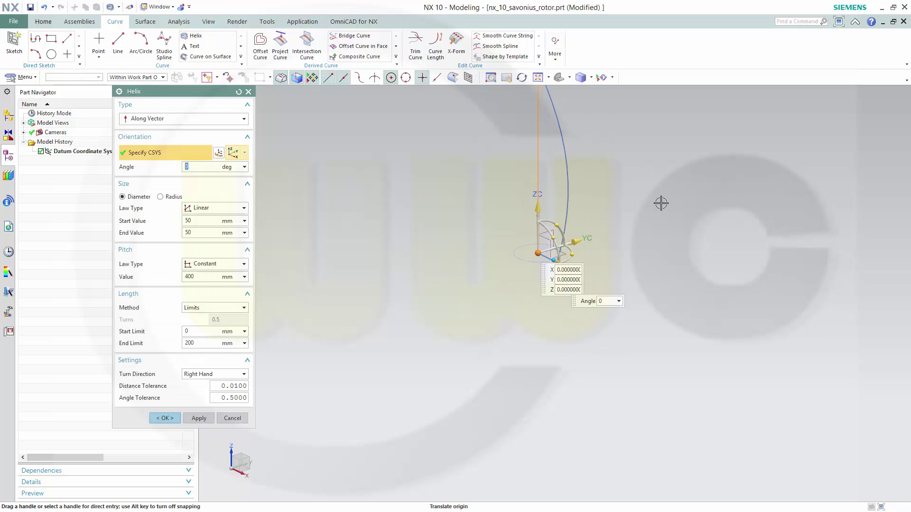
{"action": "middle_click_drag", "start_coordinate": [660, 203], "coordinate": [667, 415], "text": "shift"}
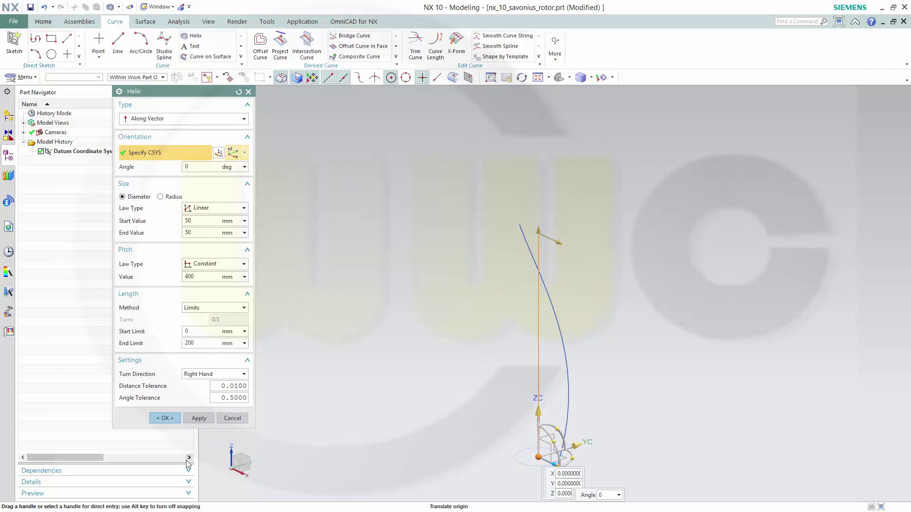
{"action": "left_click", "coordinate": [165, 419]}
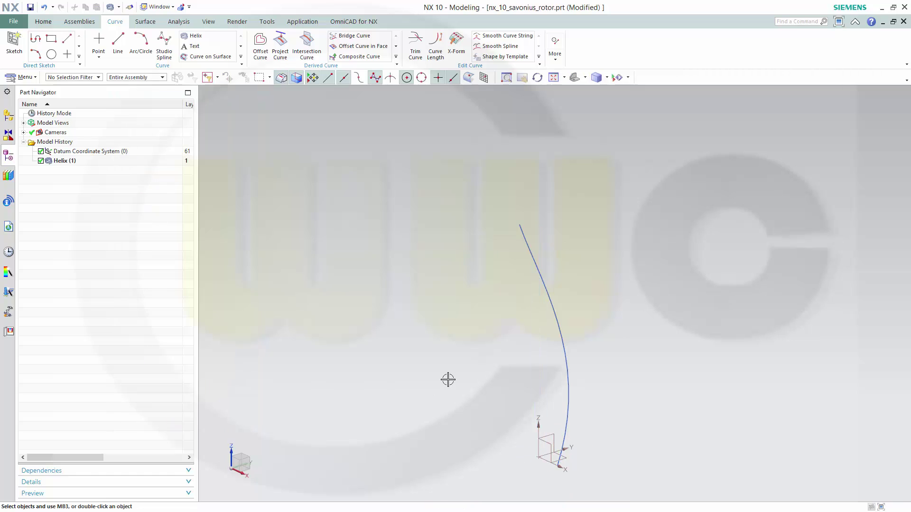
Start a new sketch on the XY plane of the datum coordinate system
{"action": "left_click", "coordinate": [18, 42]}
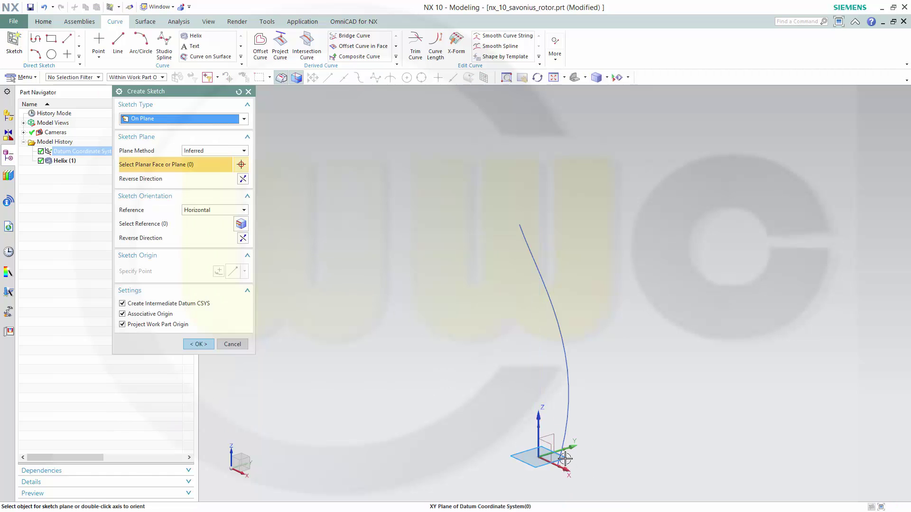
{"action": "left_click", "coordinate": [569, 467]}
{"action": "left_click", "coordinate": [196, 344]}
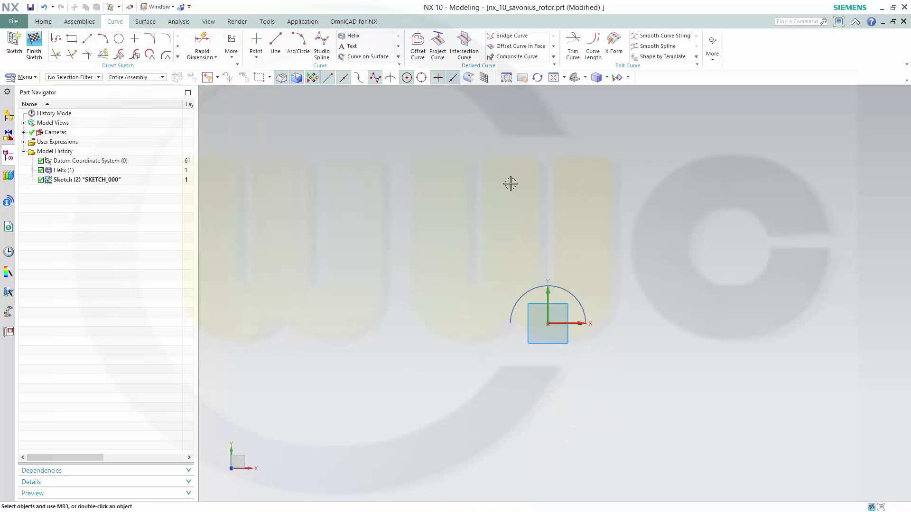
Sketch two separate 50 mm diameter circles side by side below the X axis
{"action": "left_click", "coordinate": [119, 39]}
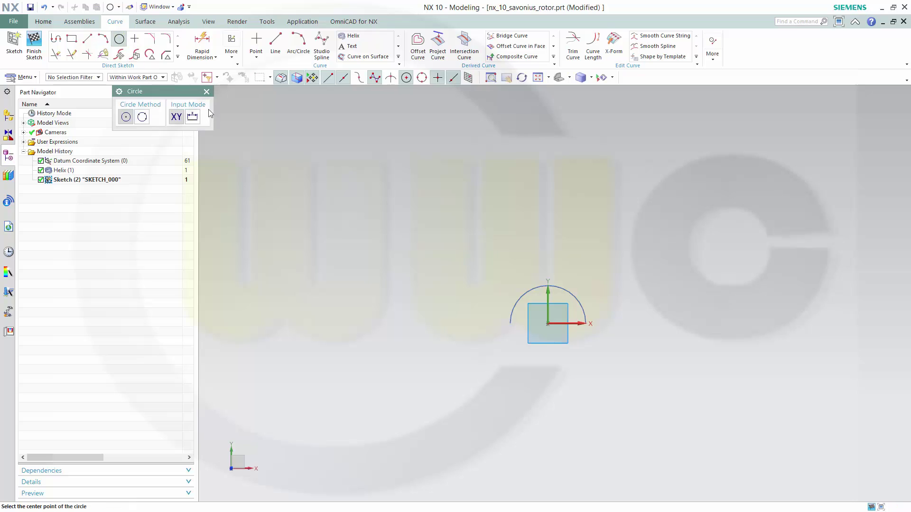
{"action": "left_click", "coordinate": [528, 382]}
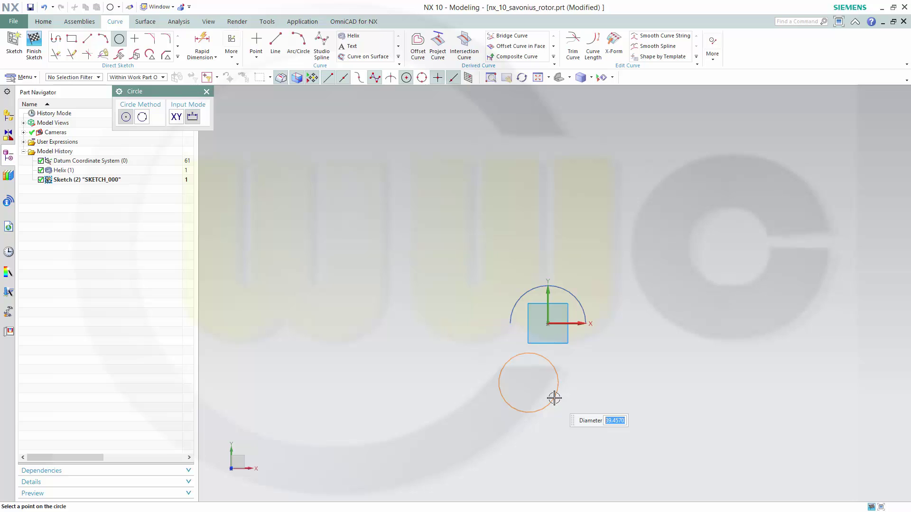
{"action": "left_click", "coordinate": [554, 398]}
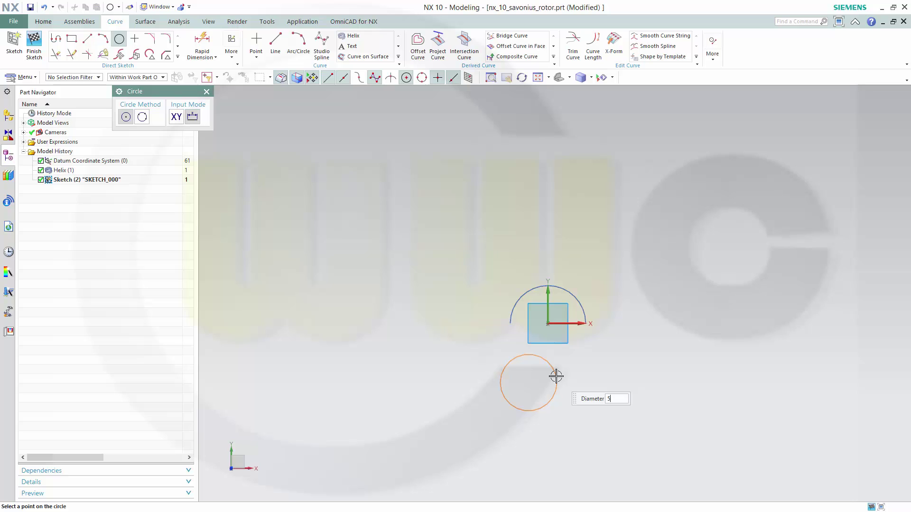
{"action": "key", "text": "Return"}
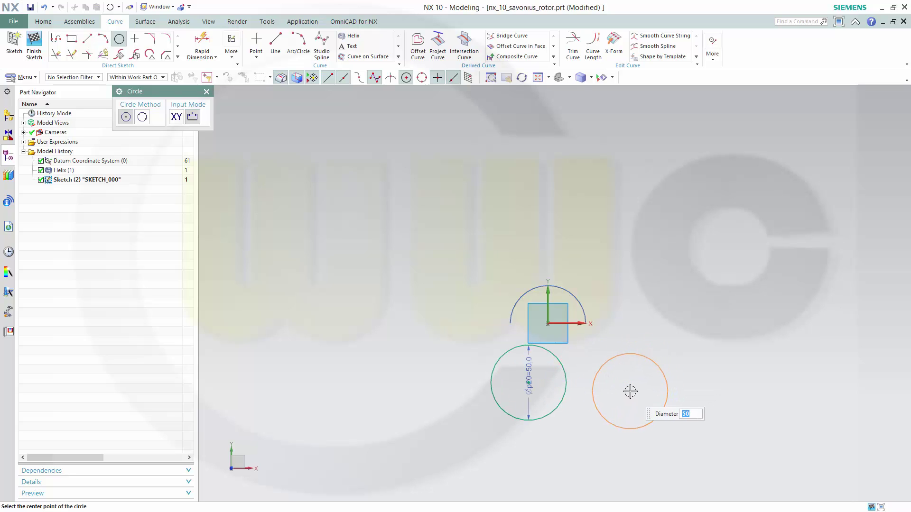
{"action": "left_click", "coordinate": [630, 391]}
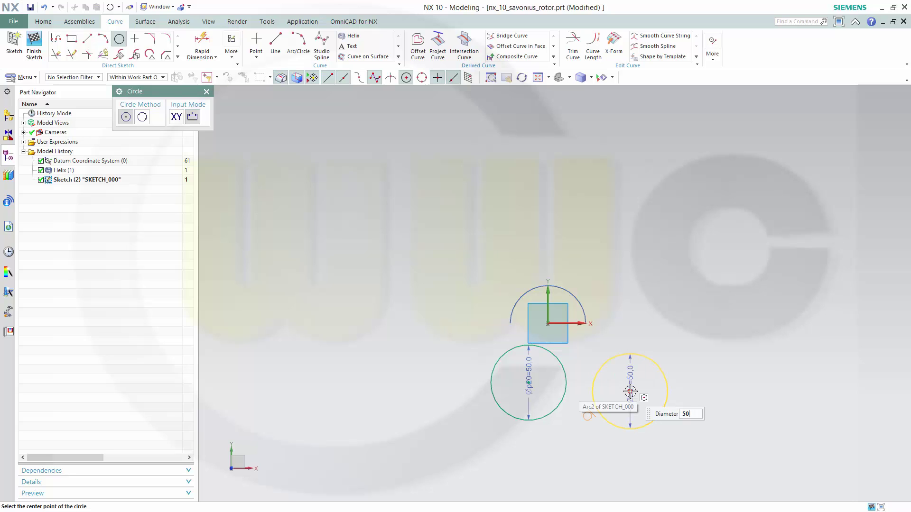
{"action": "type", "text": "0"}
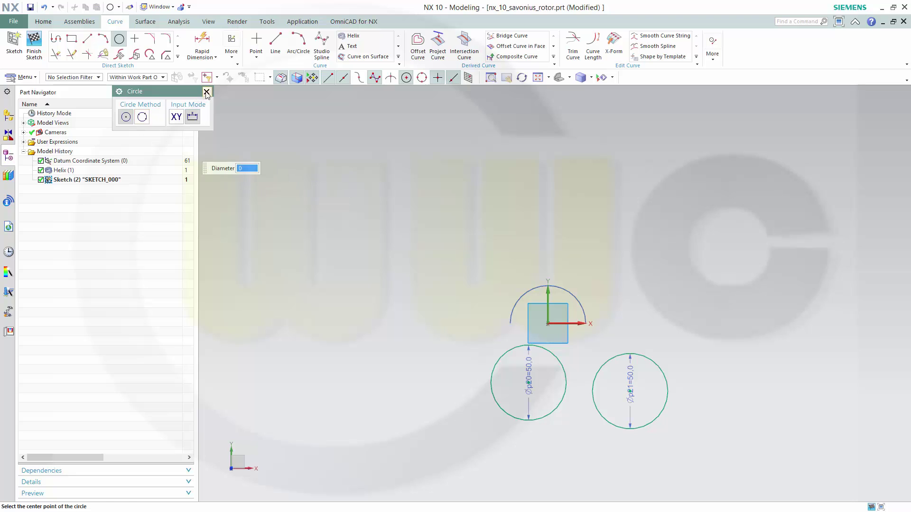
{"action": "left_click", "coordinate": [206, 92]}
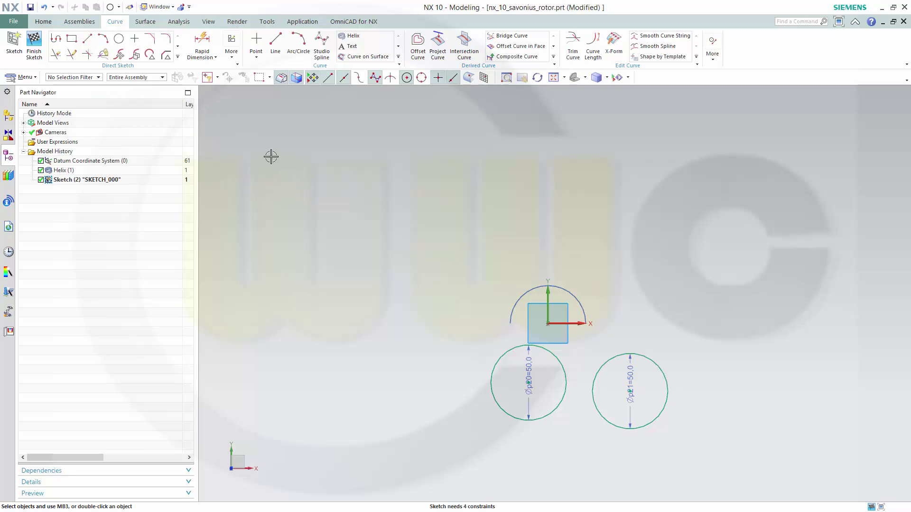
Edit the helix to set both its start and end diameter to 100 mm
{"action": "double_click", "coordinate": [72, 172]}
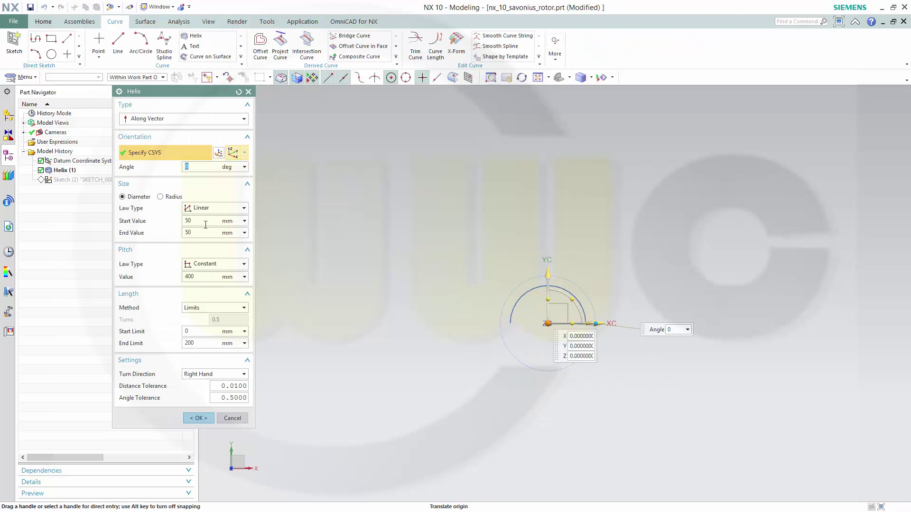
{"action": "left_click", "coordinate": [205, 222]}
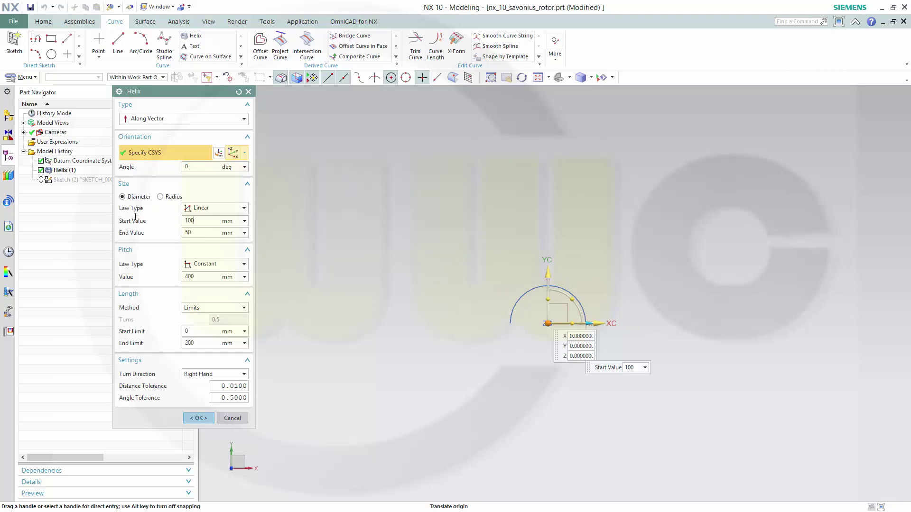
{"action": "type", "text": "100"}
{"action": "key", "text": "Tab"}
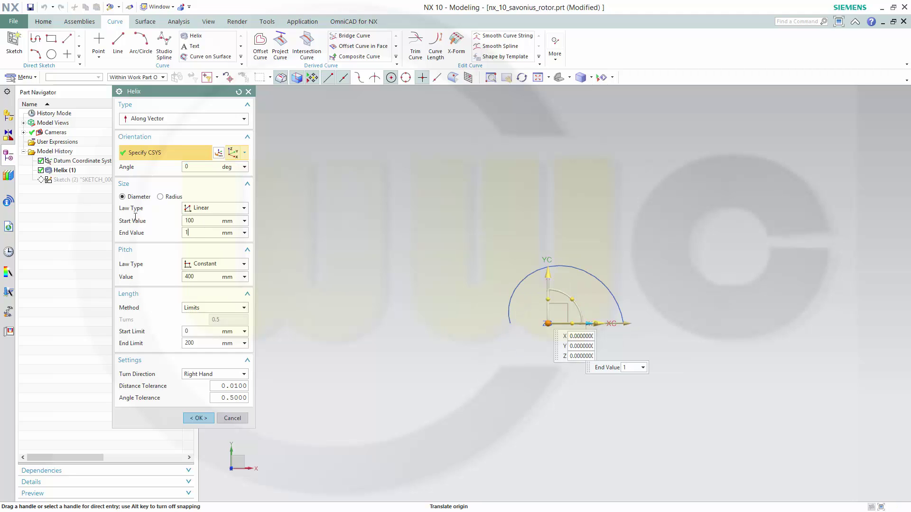
{"action": "type", "text": "100"}
{"action": "key", "text": "Return"}
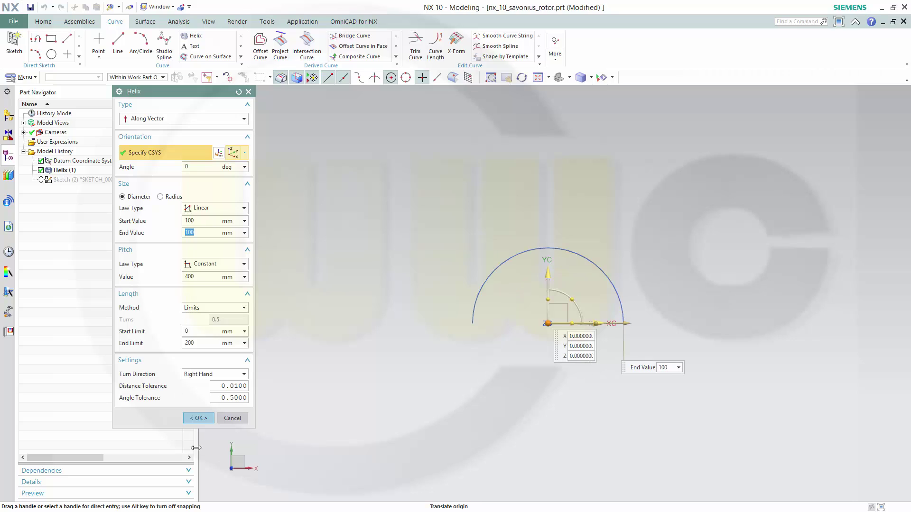
{"action": "left_click", "coordinate": [199, 419]}
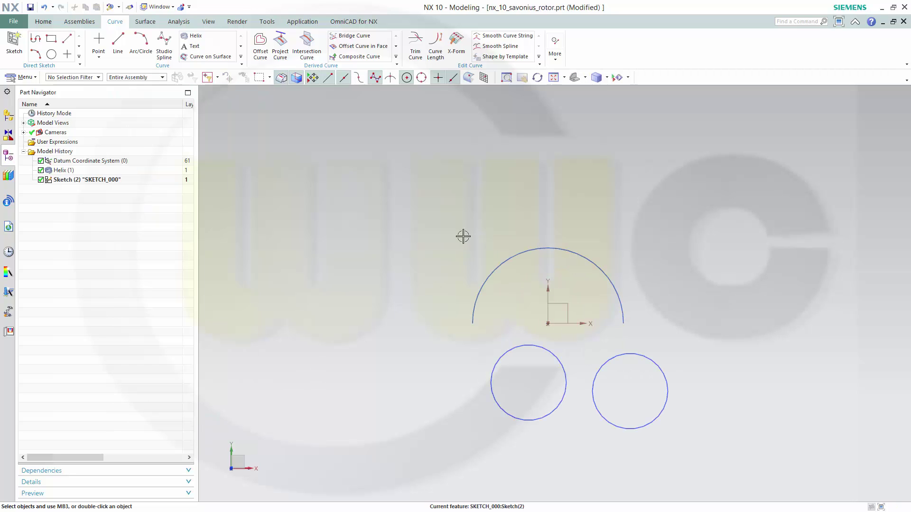
Reopen the sketch containing the two circles for editing
{"action": "double_click", "coordinate": [69, 180]}
{"action": "scroll", "coordinate": [588, 223], "scroll_direction": "down", "scroll_amount": 5}
{"action": "mouse_move", "coordinate": [660, 166]}
{"action": "middle_mouse_down", "text": "shift"}
{"action": "mouse_move", "coordinate": [650, 271]}
{"action": "mouse_move", "coordinate": [648, 262]}
{"action": "middle_mouse_up", "text": "shift"}
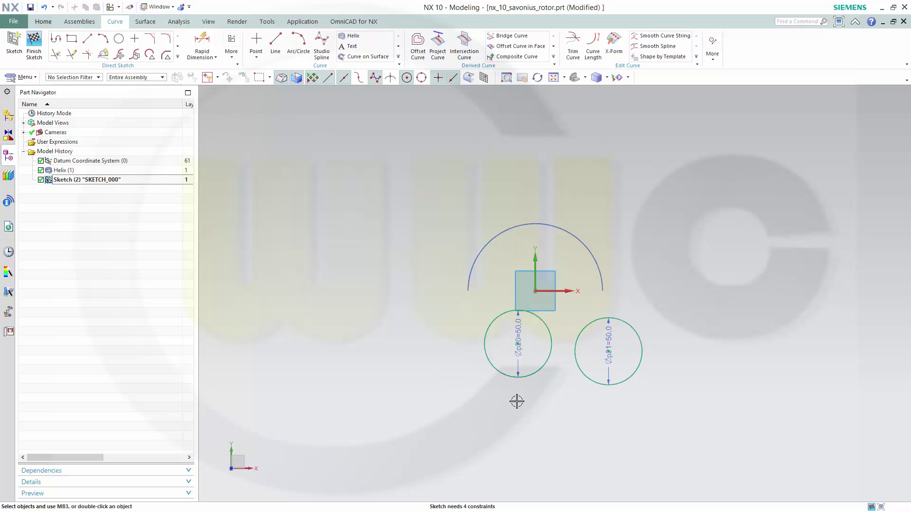
{"action": "left_click", "coordinate": [518, 342]}
{"action": "left_click", "coordinate": [609, 351]}
{"action": "key", "text": "Escape"}
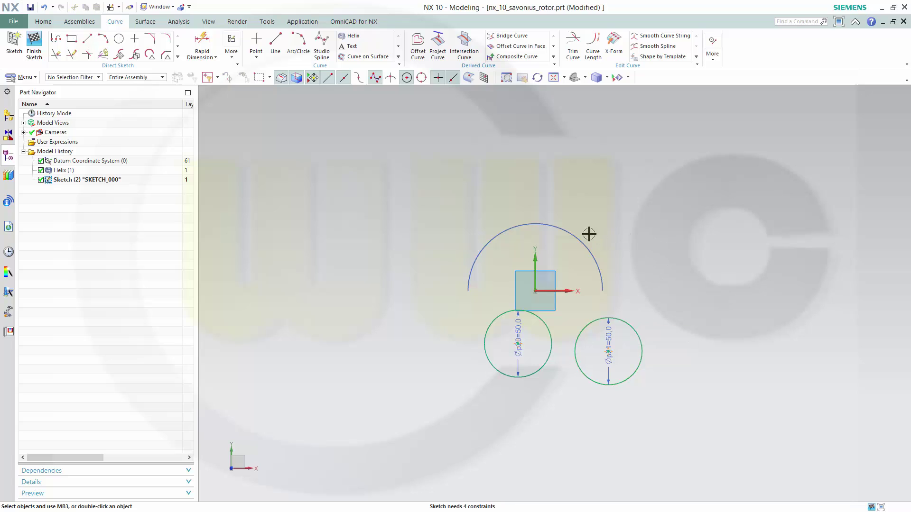
Constrain the left circle's center onto the sketch's horizontal axis with a Point on Curve constraint
{"action": "left_click", "coordinate": [518, 343]}
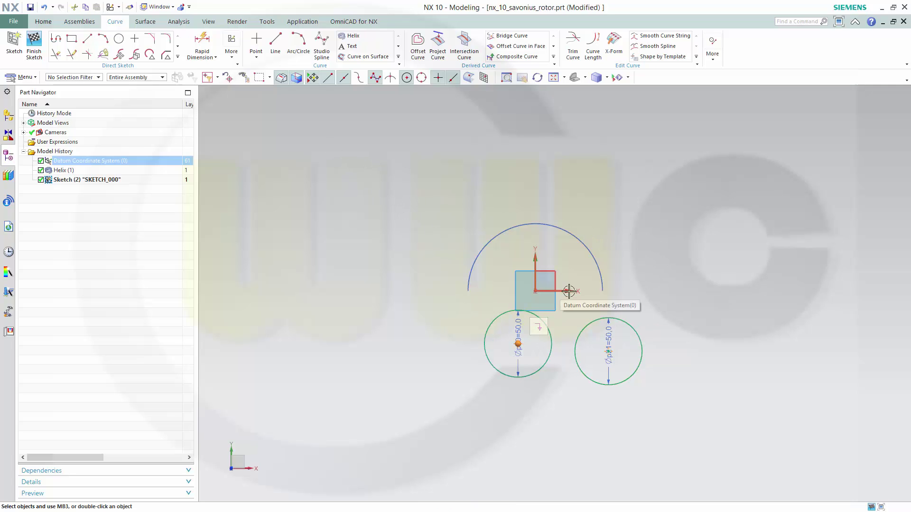
{"action": "left_click", "coordinate": [568, 291]}
{"action": "left_click", "coordinate": [624, 308]}
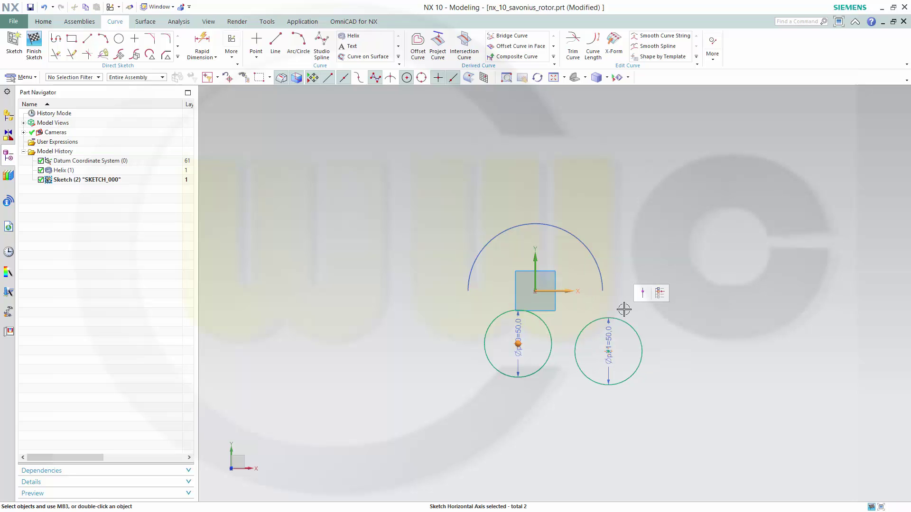
{"action": "left_click", "coordinate": [643, 293]}
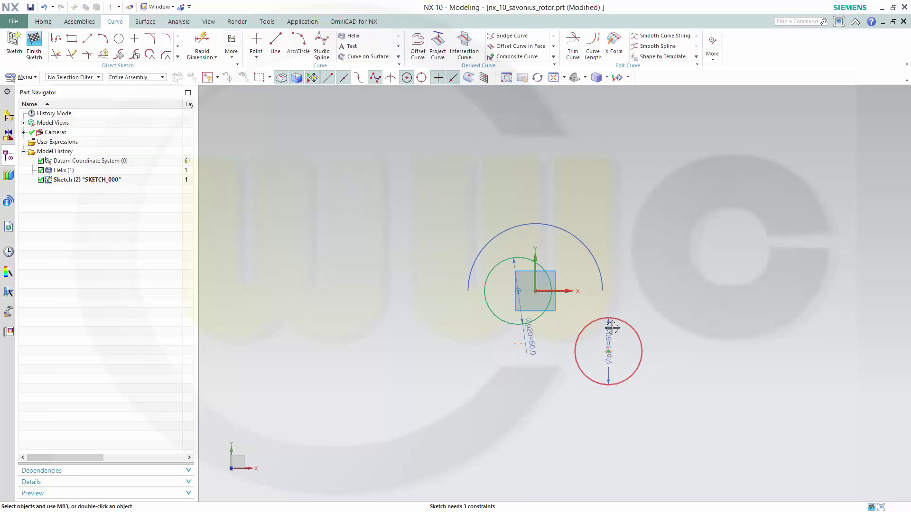
Constrain the right circle's center onto the sketch's horizontal axis with a Point on Curve constraint
{"action": "left_click", "coordinate": [608, 351]}
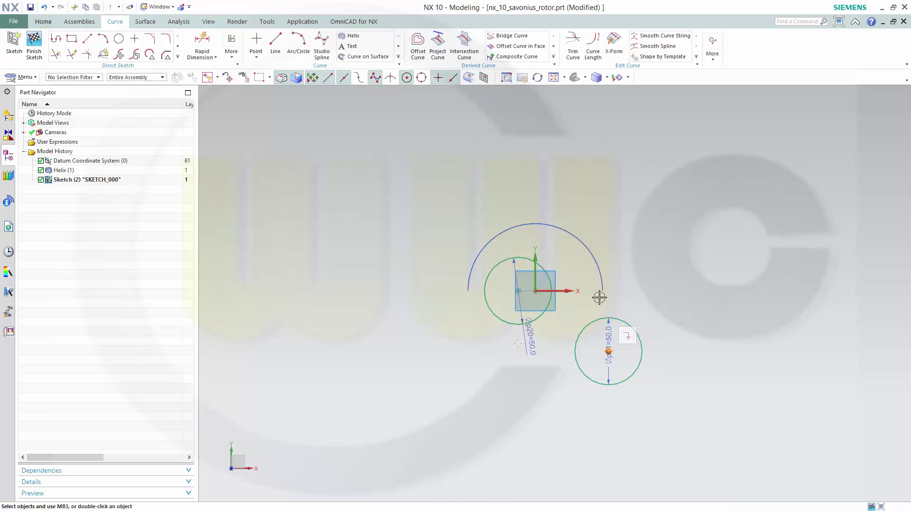
{"action": "left_click", "coordinate": [571, 291]}
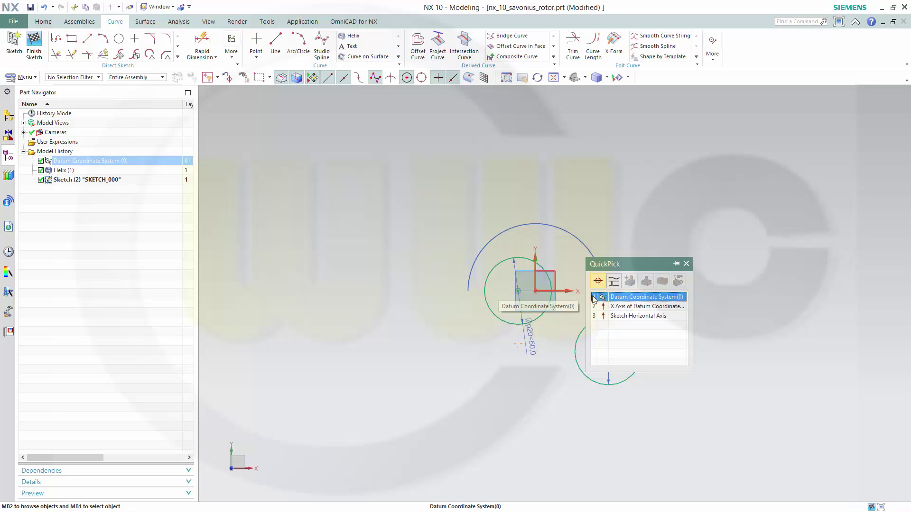
{"action": "left_click", "coordinate": [622, 317]}
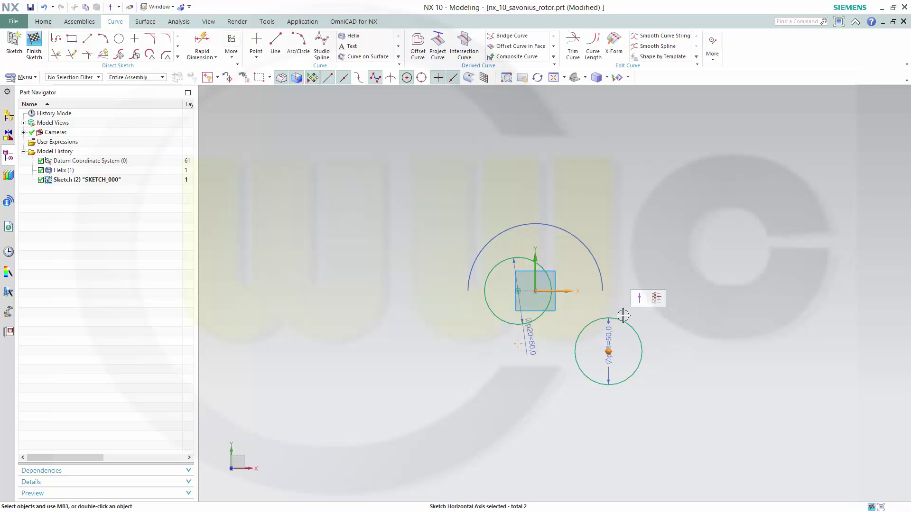
{"action": "left_click", "coordinate": [639, 297]}
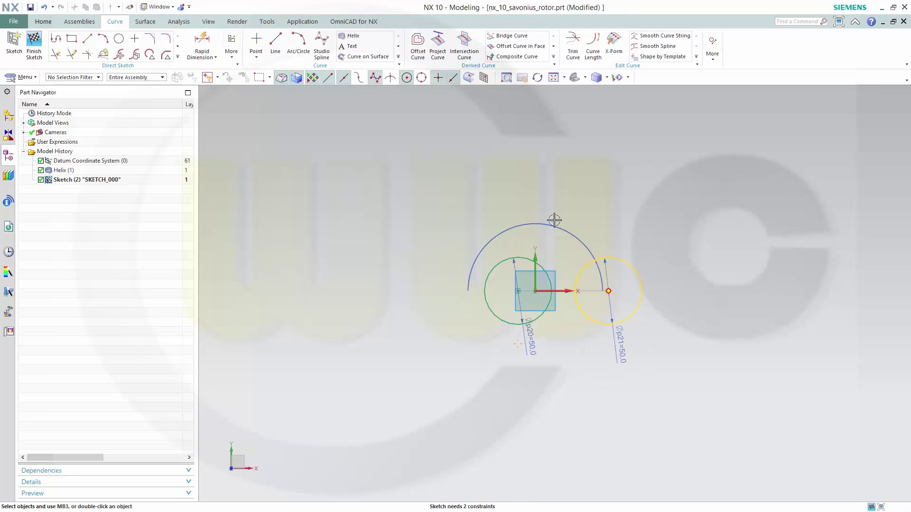
Make the left and right circles tangent to each other
{"action": "left_click", "coordinate": [549, 270]}
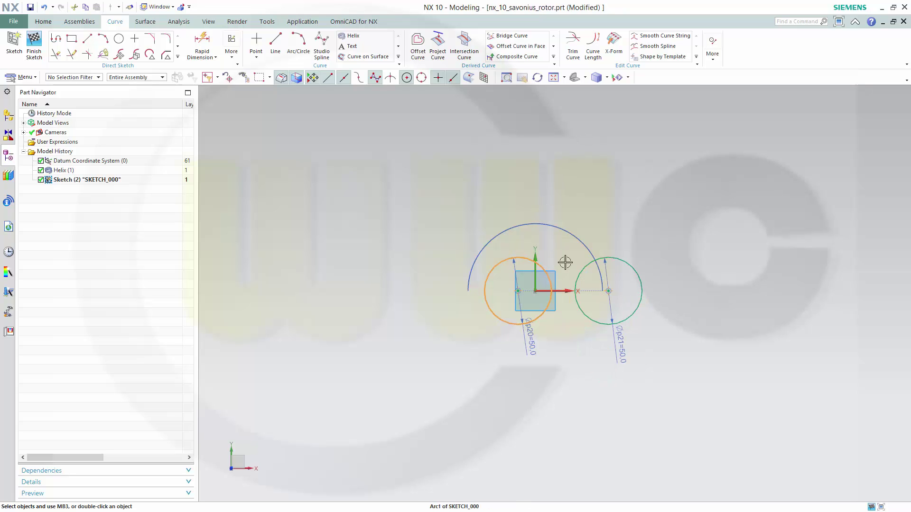
{"action": "left_click", "coordinate": [584, 266]}
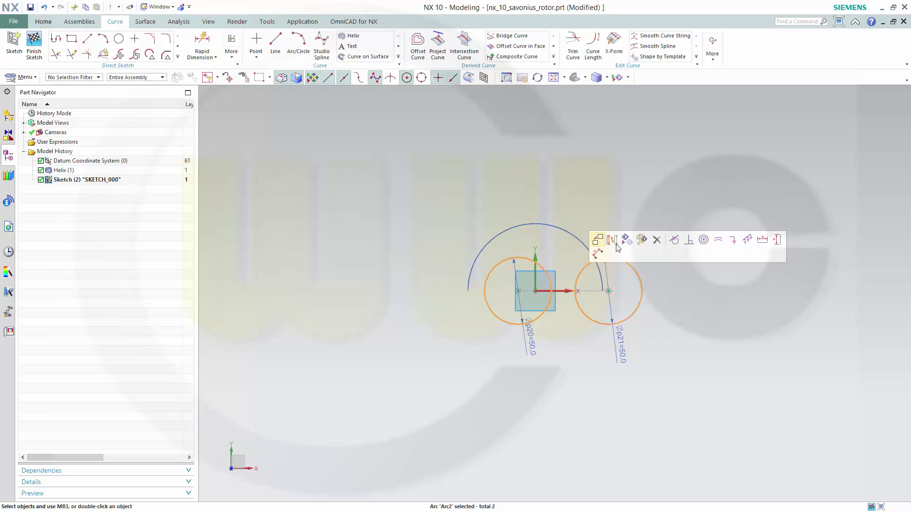
{"action": "left_click", "coordinate": [675, 241]}
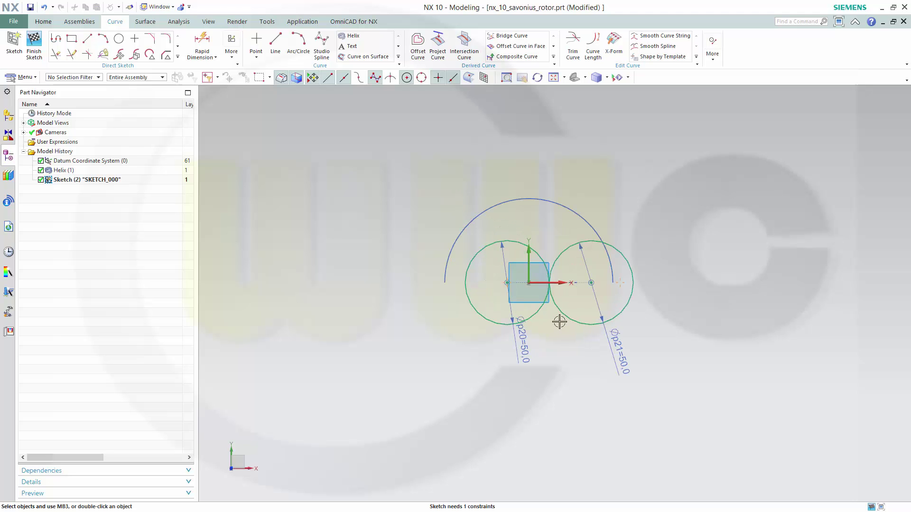
Constrain the right circle to pass through the sketch origin with a Point on Curve constraint
{"action": "scroll", "coordinate": [558, 311], "scroll_direction": "up", "scroll_amount": 3}
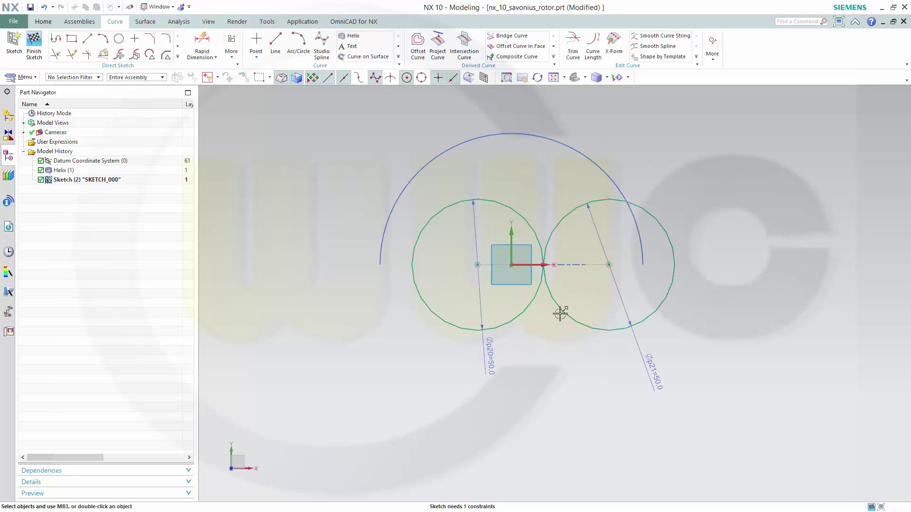
{"action": "left_click", "coordinate": [553, 224]}
{"action": "mouse_move", "coordinate": [507, 242]}
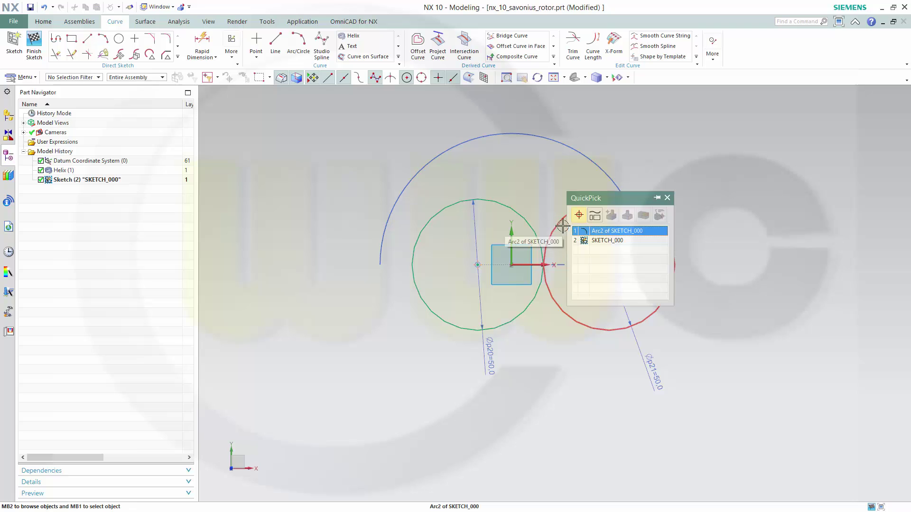
{"action": "left_click", "coordinate": [593, 230]}
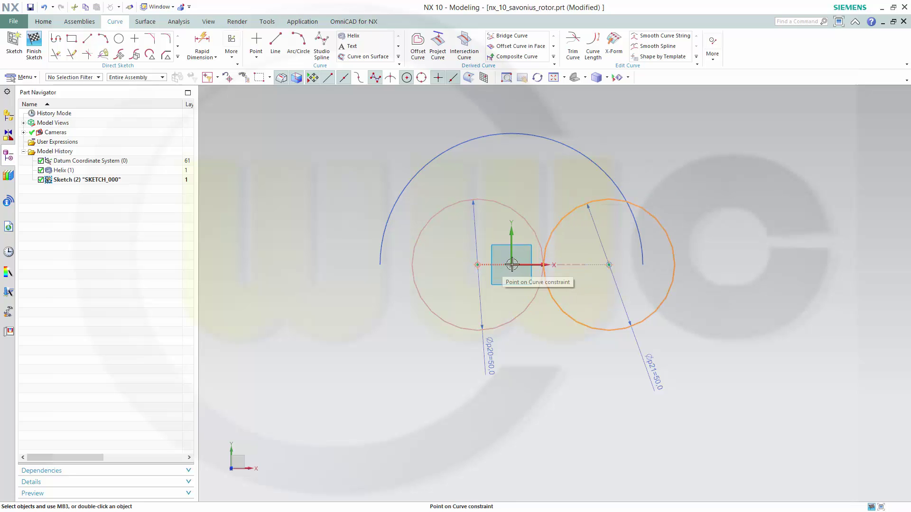
{"action": "left_click", "coordinate": [512, 264]}
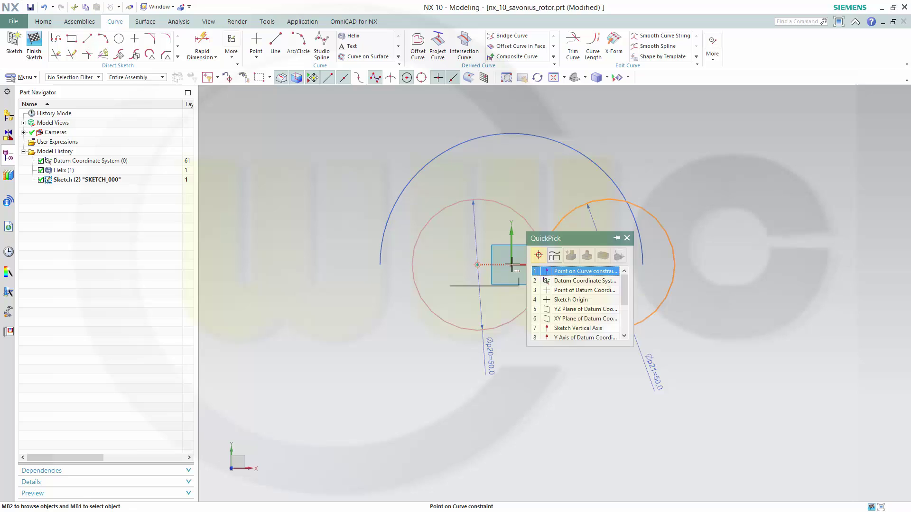
{"action": "left_click", "coordinate": [569, 300]}
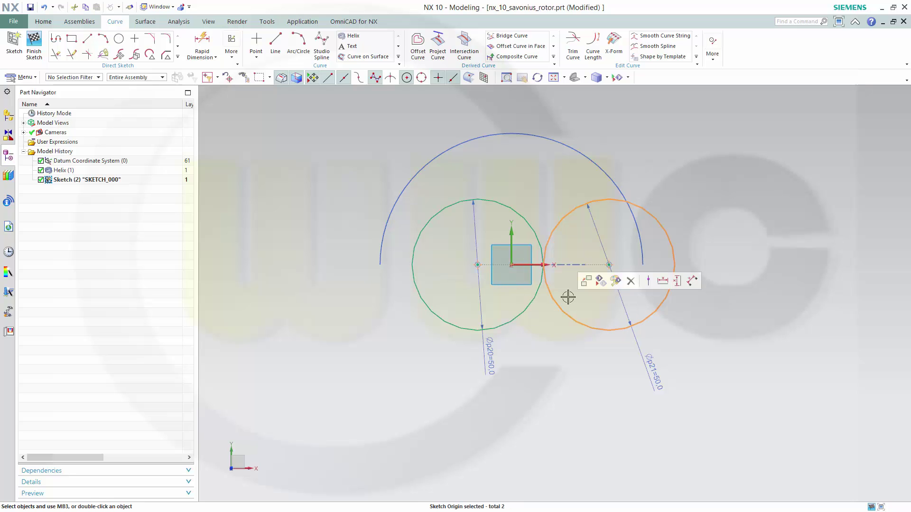
{"action": "left_click", "coordinate": [648, 281]}
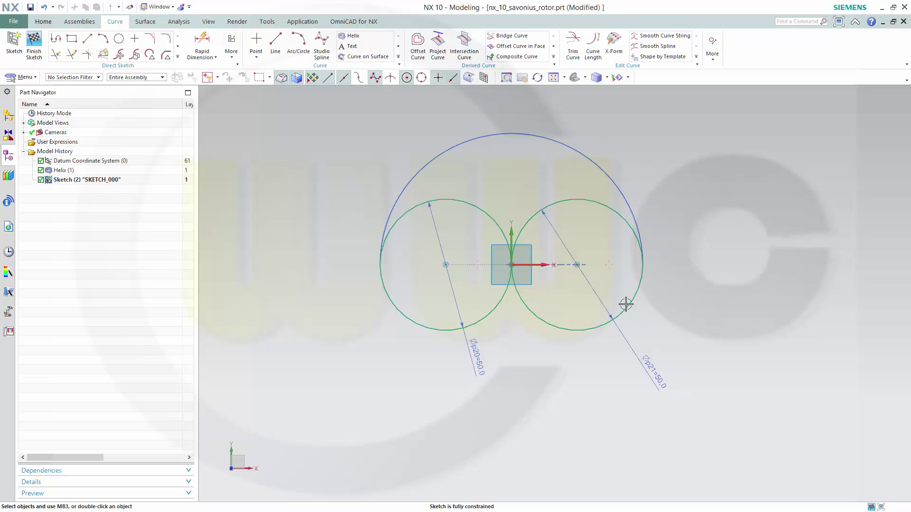
Draw a horizontal line along the sketch's X axis extending past both circles and convert it to a reference line
{"action": "left_click", "coordinate": [87, 38]}
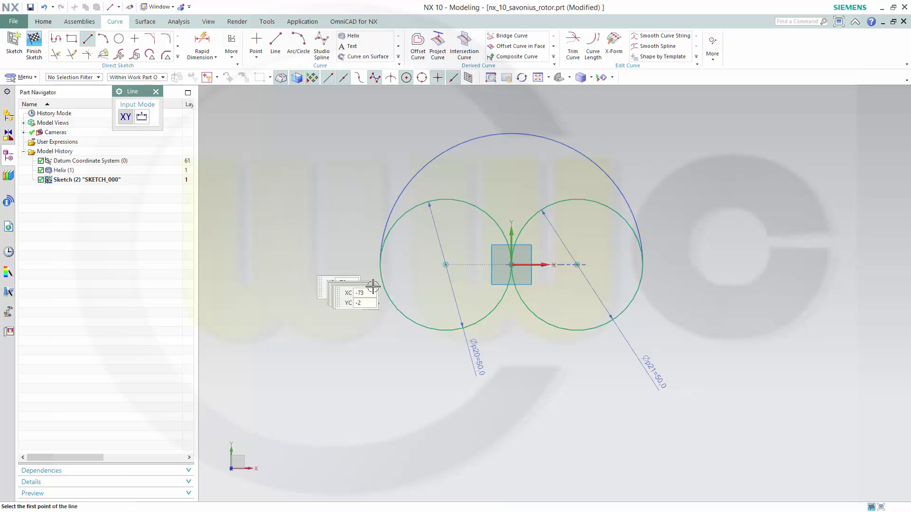
{"action": "left_click", "coordinate": [345, 265]}
{"action": "left_click", "coordinate": [673, 264]}
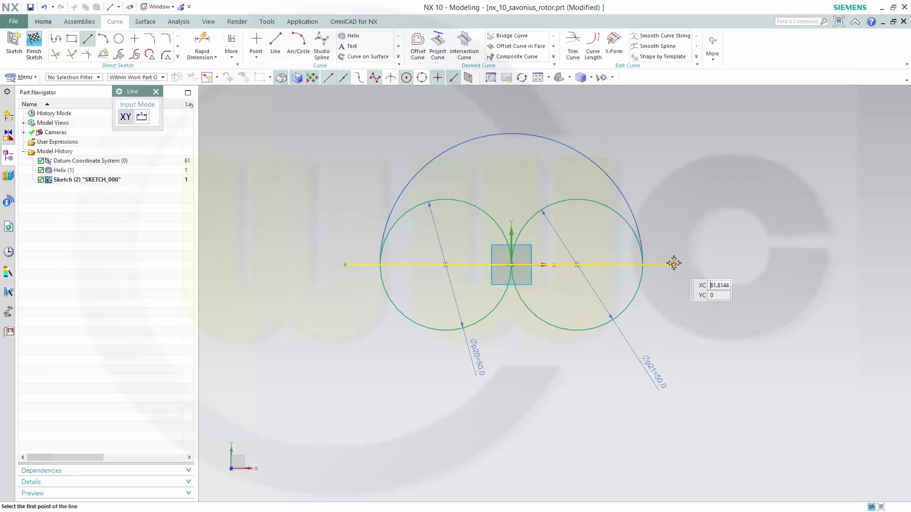
{"action": "key", "text": "Escape"}
{"action": "left_click", "coordinate": [607, 264]}
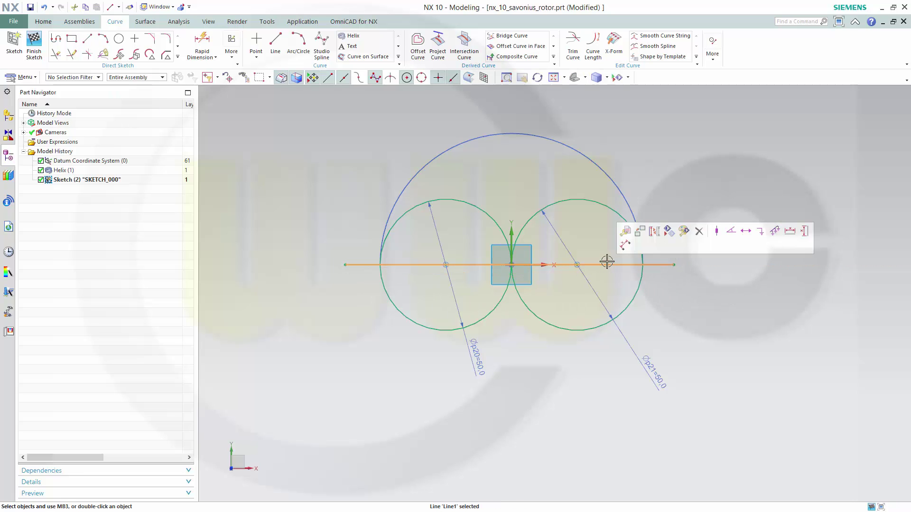
{"action": "left_click", "coordinate": [655, 232]}
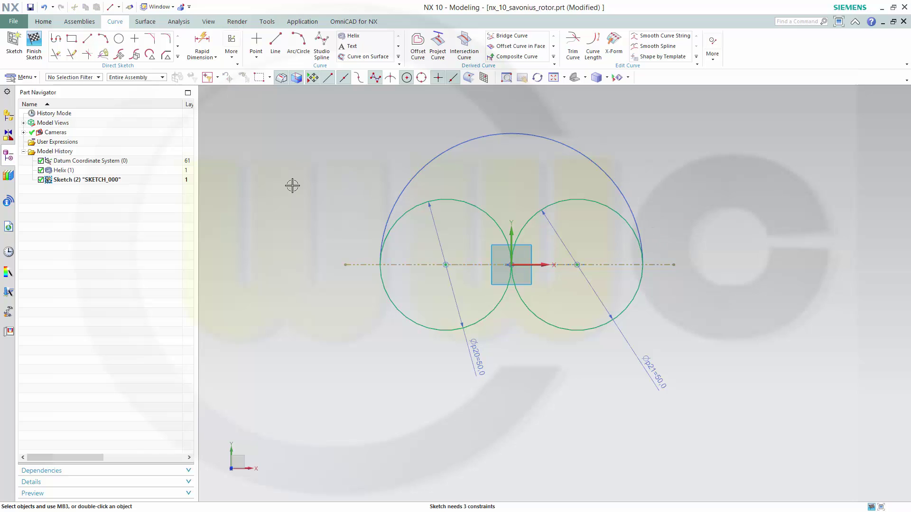
Quick Trim the line ends beyond the circles, the left circle's lower half and the right circle's upper half, and finish the sketch
{"action": "left_click", "coordinate": [56, 54]}
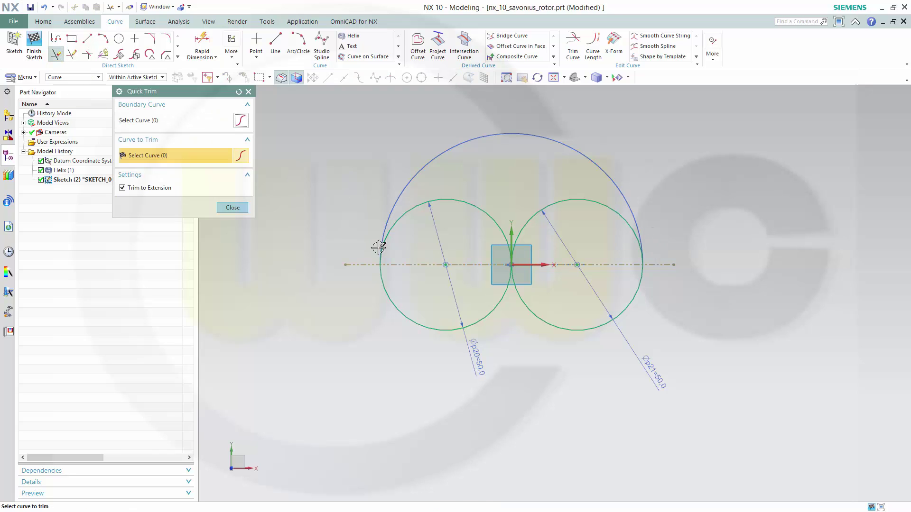
{"action": "left_click_drag", "start_coordinate": [371, 250], "coordinate": [365, 283]}
{"action": "left_click_drag", "start_coordinate": [663, 289], "coordinate": [672, 233]}
{"action": "left_click", "coordinate": [566, 200]}
{"action": "left_click", "coordinate": [482, 318]}
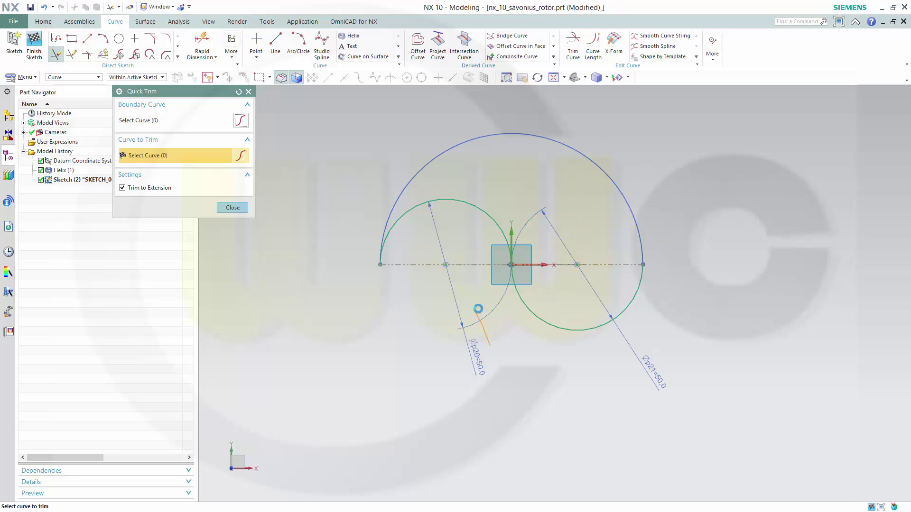
{"action": "left_click", "coordinate": [233, 208]}
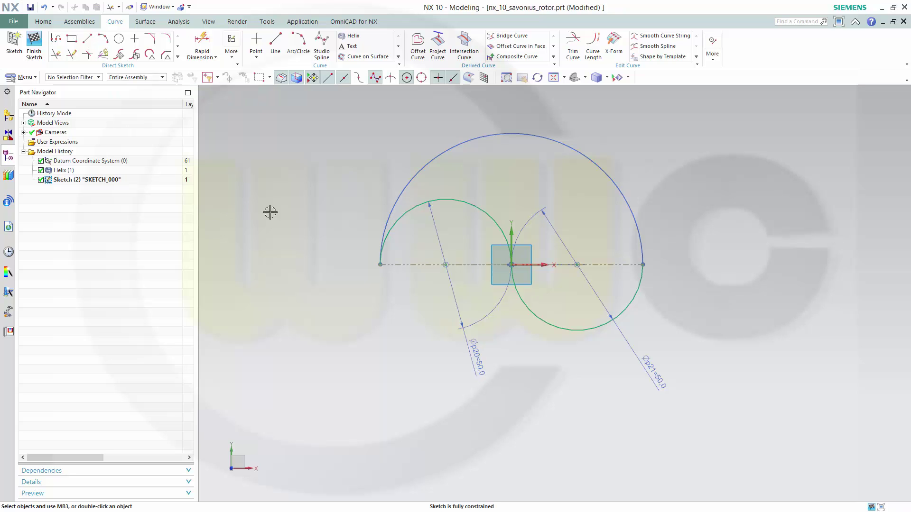
{"action": "left_click", "coordinate": [34, 43]}
Start a Swept surface with the S-shaped pair of arcs as the section and the helix as the guide
{"action": "mouse_move", "coordinate": [519, 327]}
{"action": "middle_mouse_down"}
{"action": "mouse_move", "coordinate": [516, 278]}
{"action": "mouse_move", "coordinate": [524, 296]}
{"action": "mouse_move", "coordinate": [484, 284]}
{"action": "mouse_move", "coordinate": [457, 303]}
{"action": "mouse_move", "coordinate": [472, 301]}
{"action": "middle_mouse_up"}
{"action": "key", "text": "ctrl+Tab"}
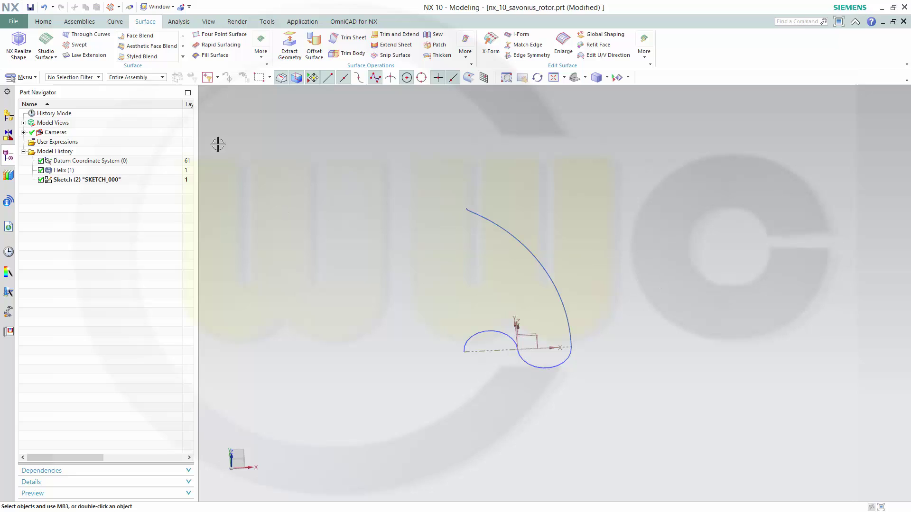
{"action": "left_click", "coordinate": [79, 46]}
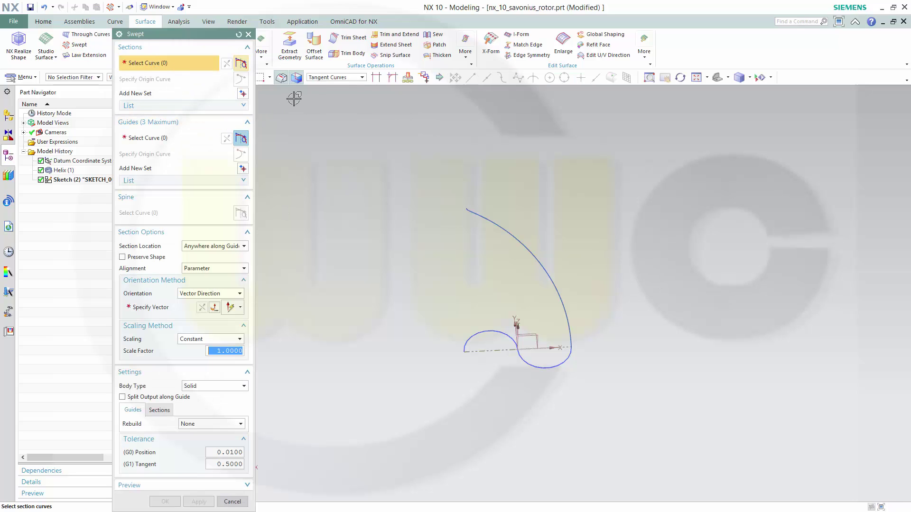
{"action": "left_click", "coordinate": [481, 331]}
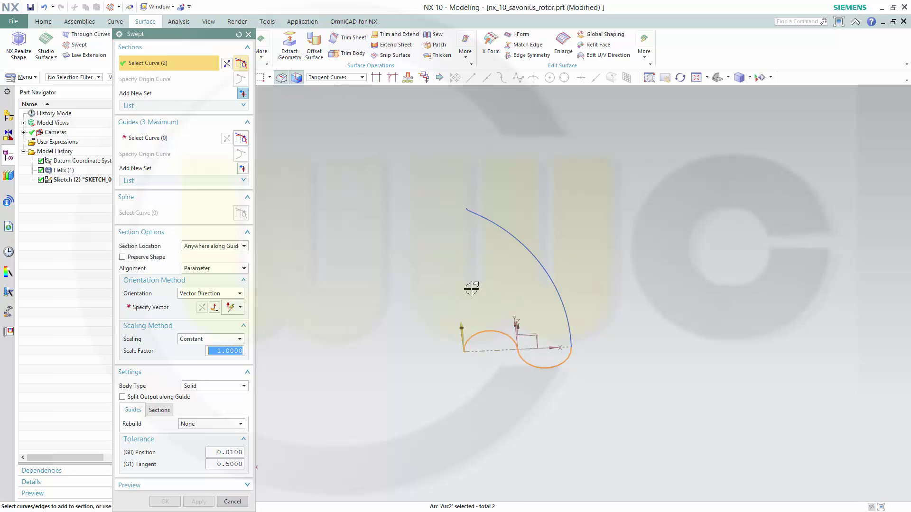
{"action": "left_click", "coordinate": [160, 143]}
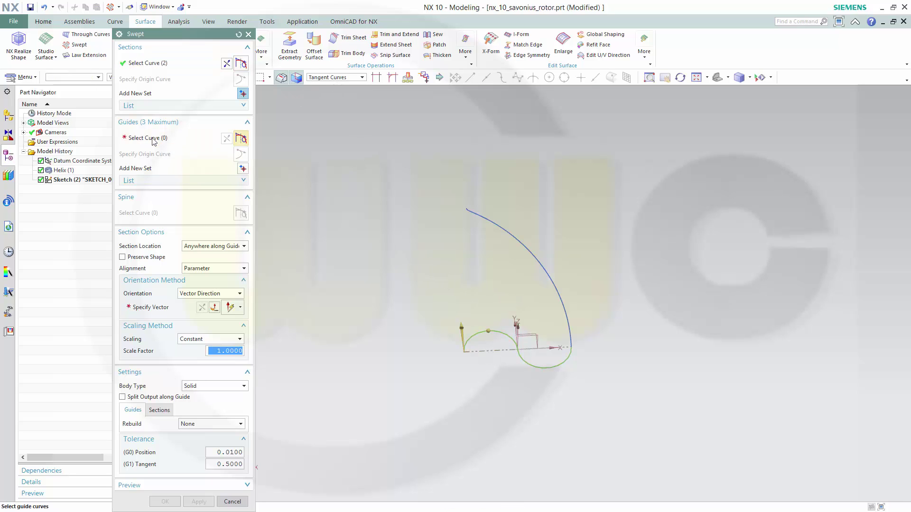
{"action": "left_click", "coordinate": [504, 226]}
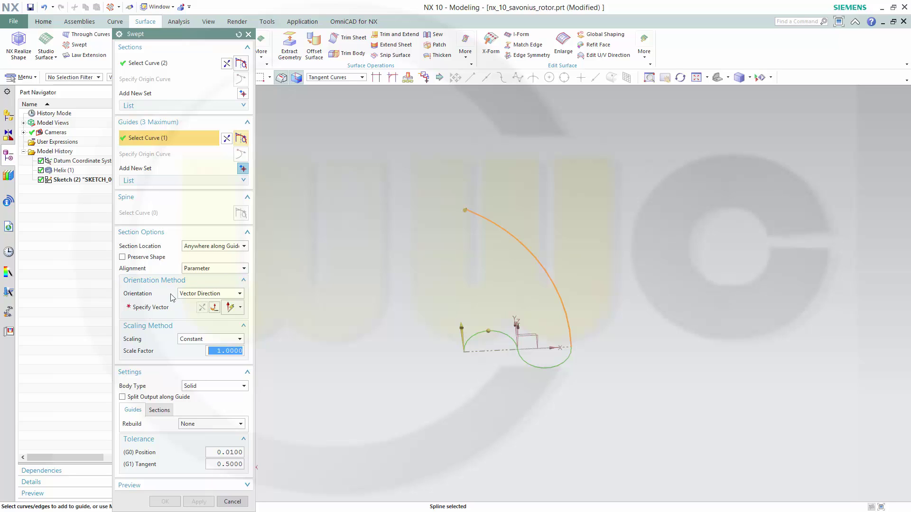
Orient the sweep by Vector Direction along the Z axis and create the surface
{"action": "left_click", "coordinate": [239, 294]}
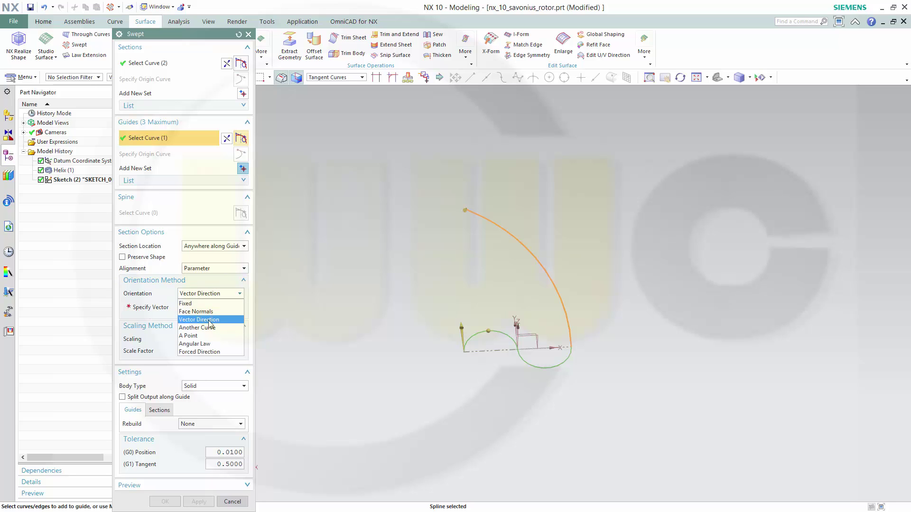
{"action": "left_click", "coordinate": [151, 311]}
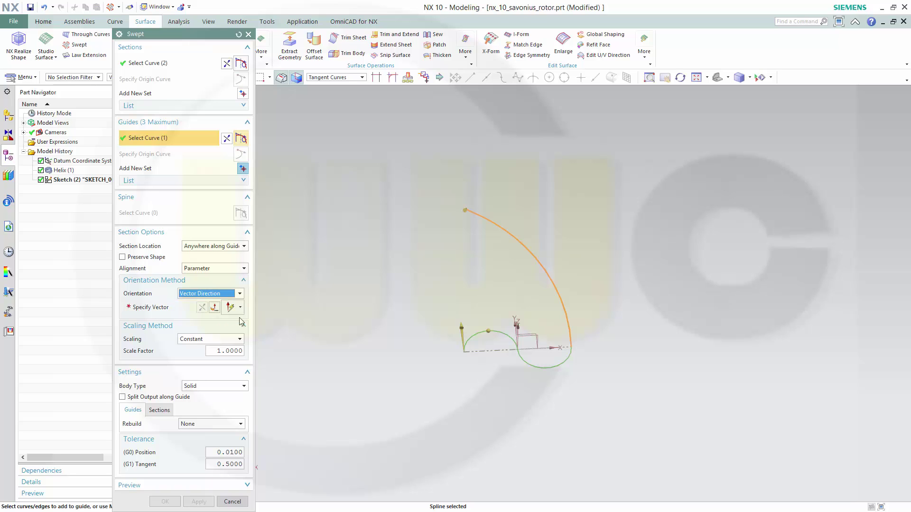
{"action": "left_click", "coordinate": [154, 309]}
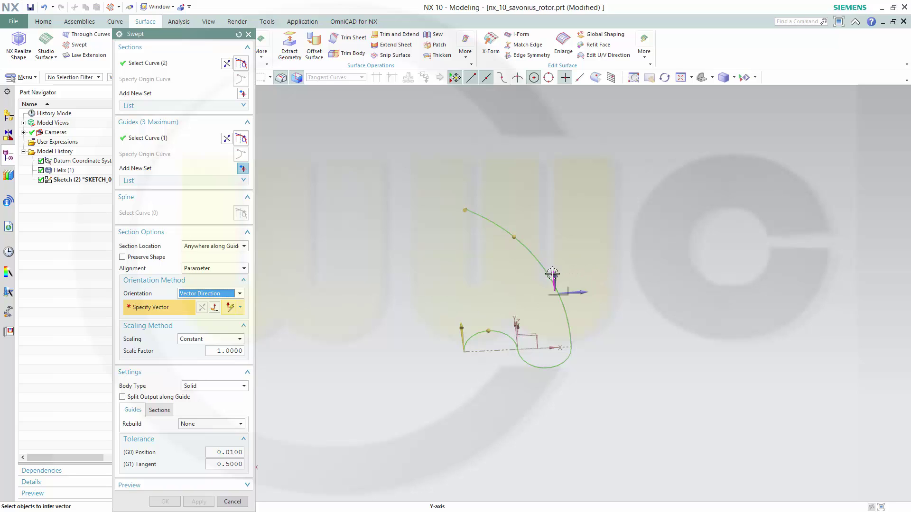
{"action": "middle_click_drag", "start_coordinate": [605, 263], "coordinate": [567, 299]}
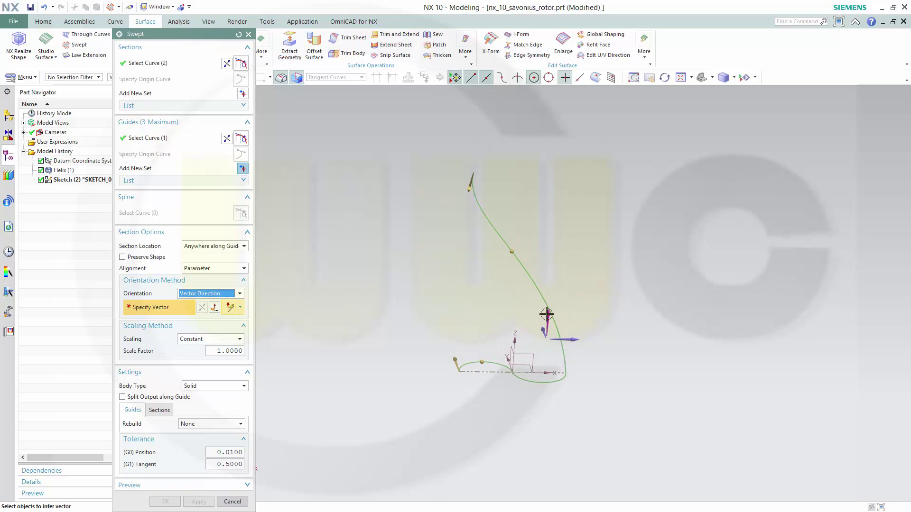
{"action": "left_click", "coordinate": [514, 336]}
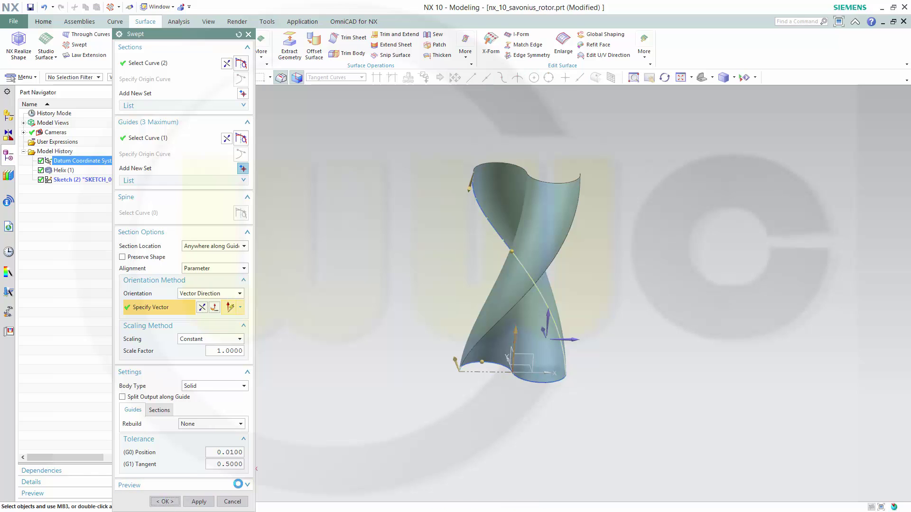
{"action": "left_click", "coordinate": [165, 501]}
Reopen the Swept feature to check its Body Type setting and close it
{"action": "middle_click_drag", "start_coordinate": [439, 284], "coordinate": [375, 316]}
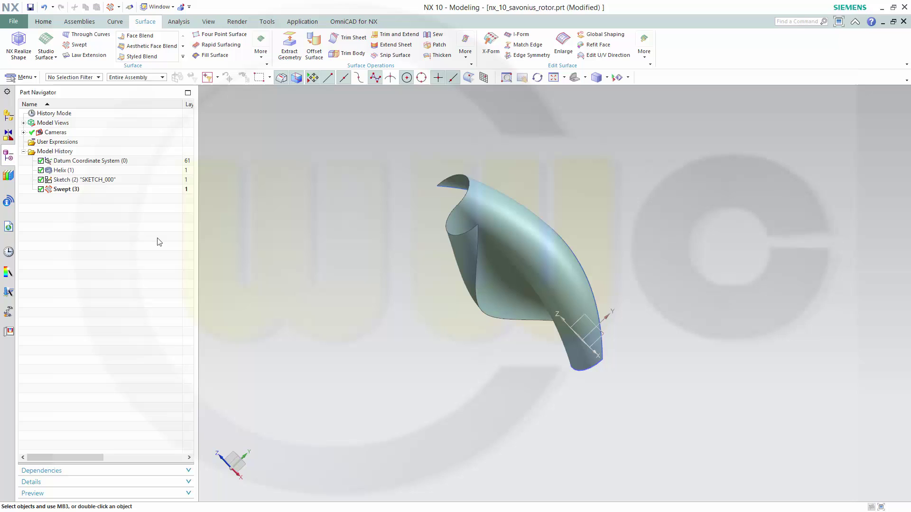
{"action": "double_click", "coordinate": [65, 190]}
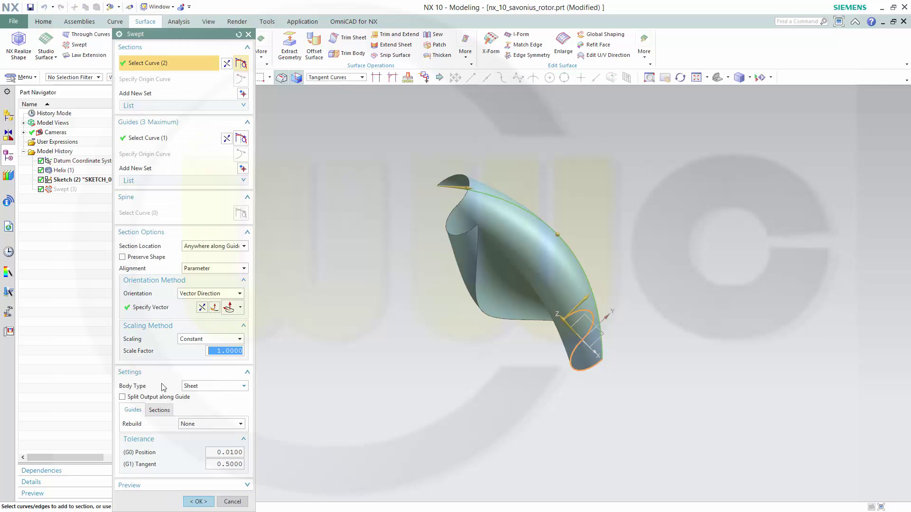
{"action": "left_click", "coordinate": [198, 501]}
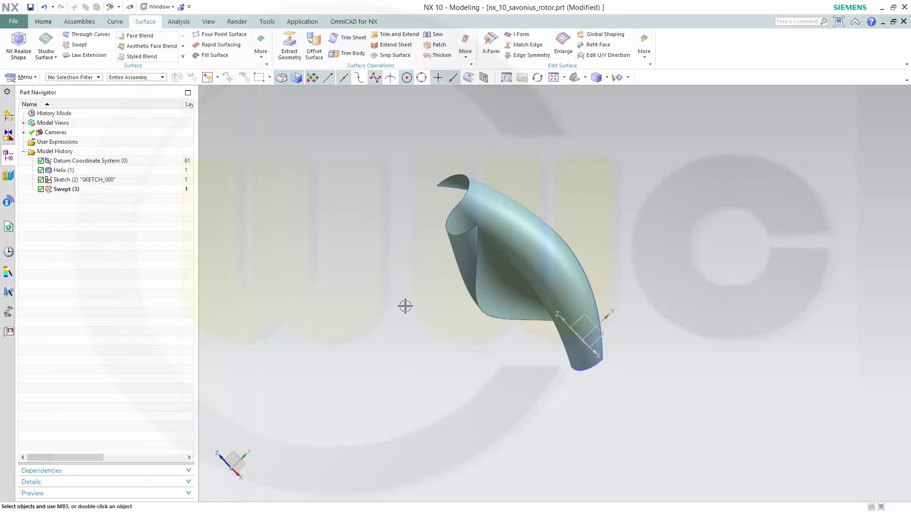
Thicken the swept face with Offset 1 of 0.5 mm and a negative Offset 2
{"action": "middle_click_drag", "start_coordinate": [404, 303], "coordinate": [376, 281]}
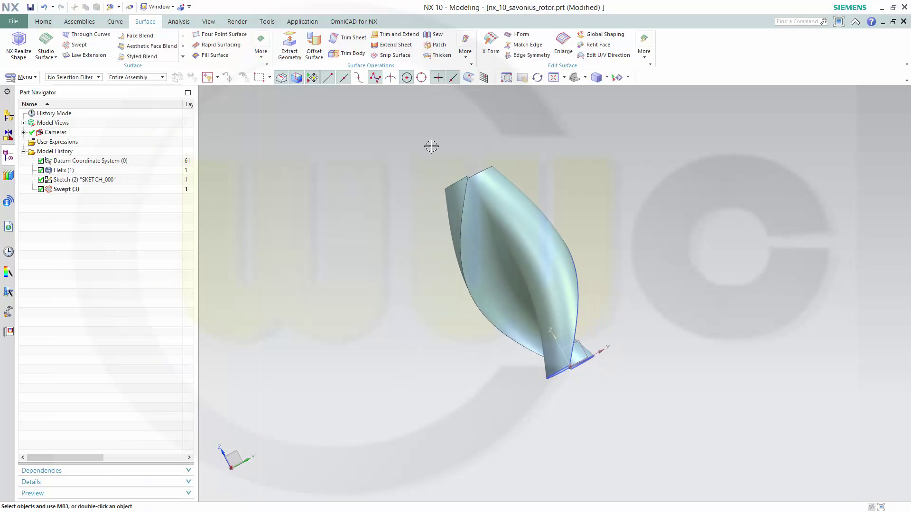
{"action": "middle_click_drag", "start_coordinate": [388, 160], "coordinate": [390, 173]}
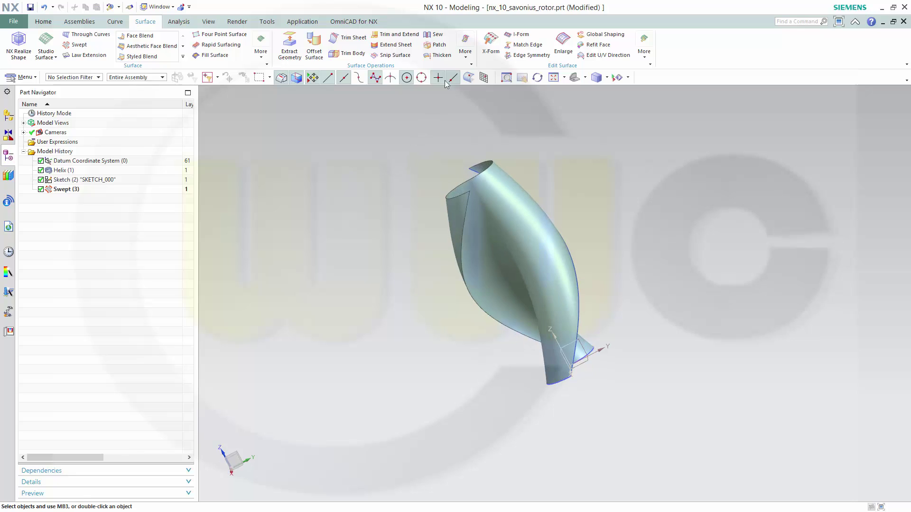
{"action": "left_click", "coordinate": [442, 56]}
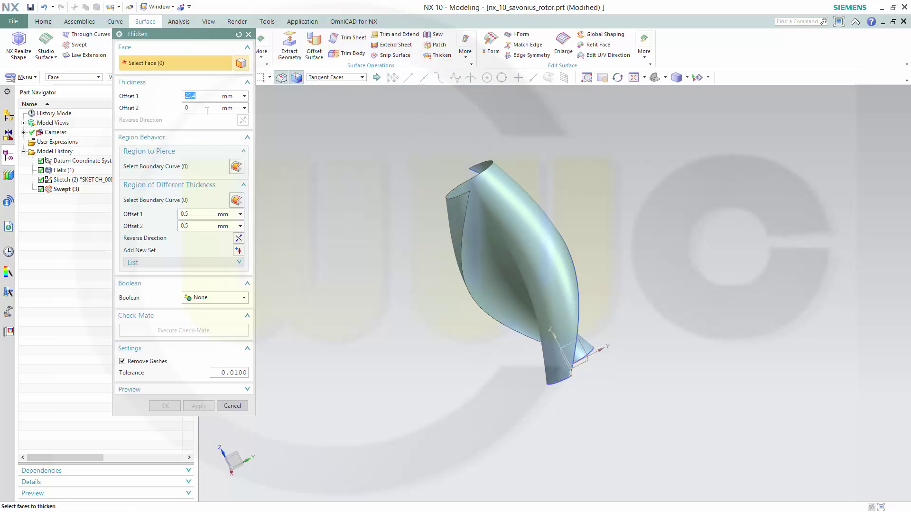
{"action": "left_click", "coordinate": [487, 256]}
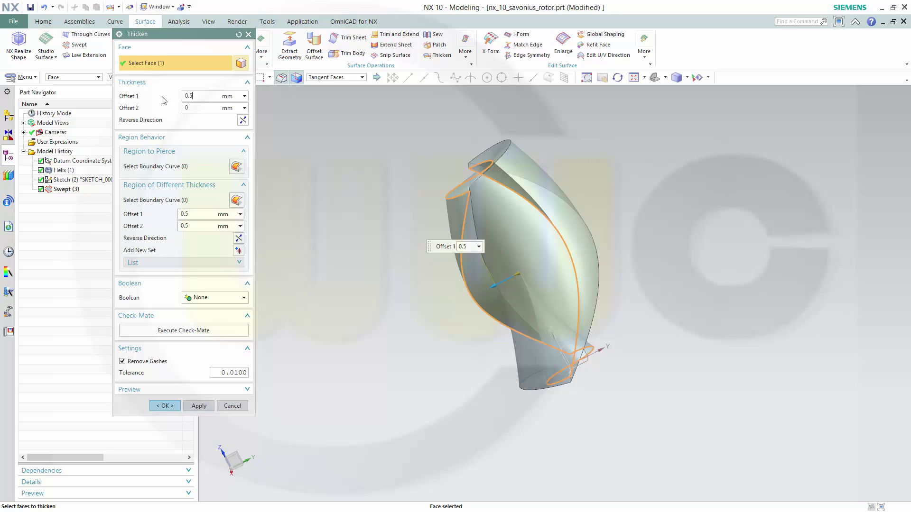
{"action": "key", "text": "Tab"}
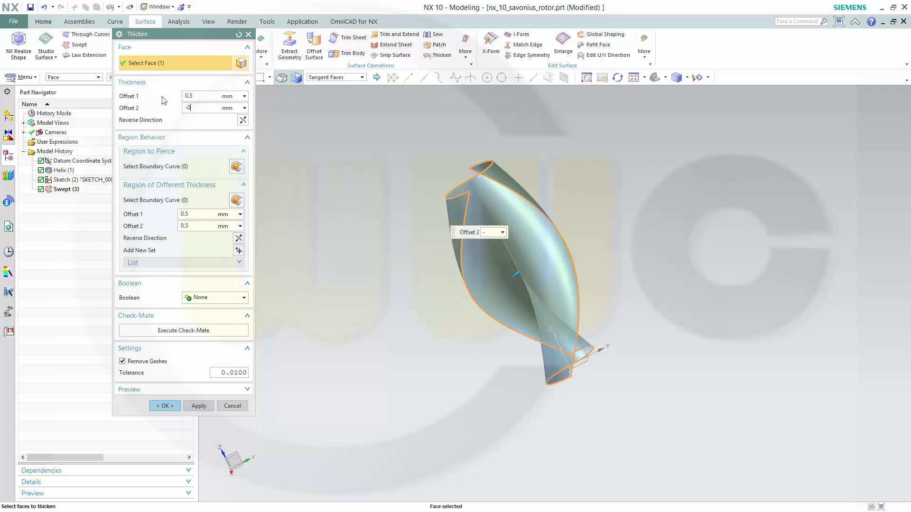
{"action": "left_click", "coordinate": [174, 410]}
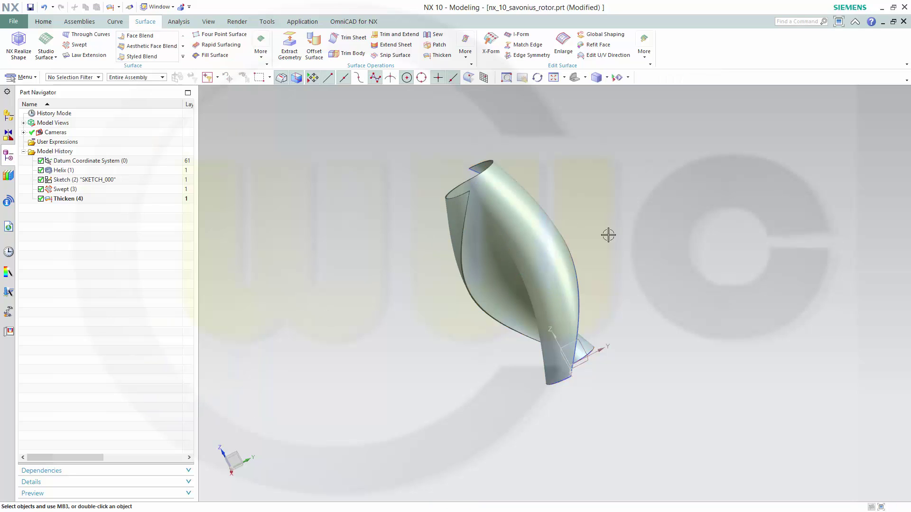
Hide the S-shaped profile sketch and the helix curve so only the rotor bodies and datum remain
{"action": "middle_click_drag", "start_coordinate": [606, 236], "coordinate": [587, 212]}
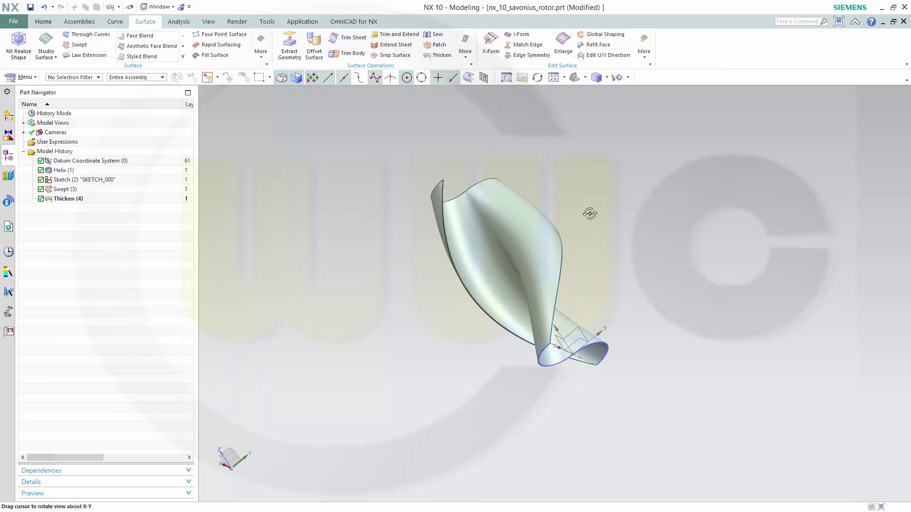
{"action": "right_click", "coordinate": [83, 184]}
{"action": "left_click", "coordinate": [656, 201]}
{"action": "scroll", "coordinate": [532, 257], "scroll_direction": "up", "scroll_amount": 2}
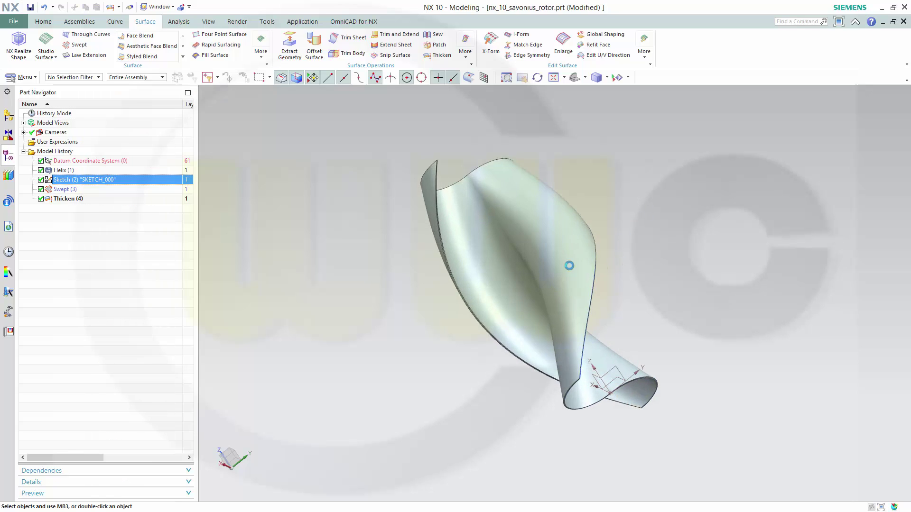
{"action": "scroll", "coordinate": [465, 237], "scroll_direction": "up", "scroll_amount": 1}
{"action": "right_click", "coordinate": [71, 171]}
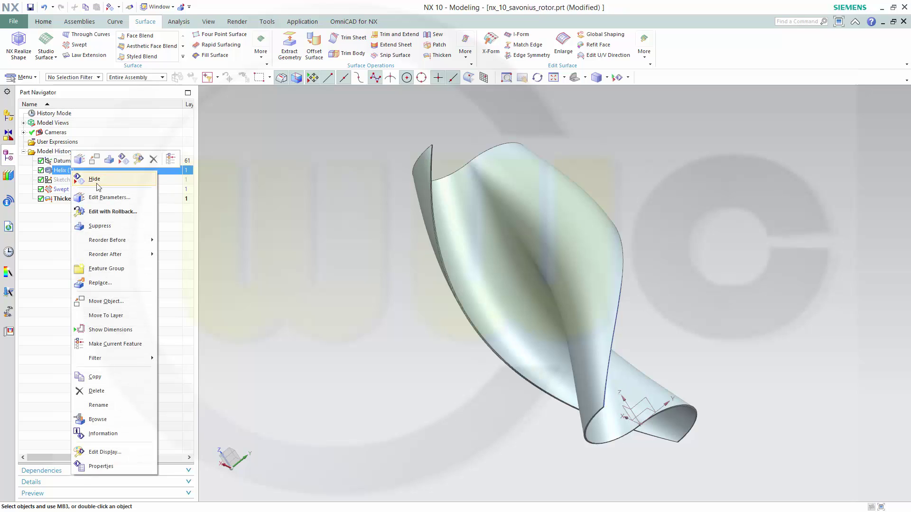
{"action": "left_click", "coordinate": [94, 179]}
{"action": "middle_click_drag", "start_coordinate": [437, 270], "coordinate": [448, 309]}
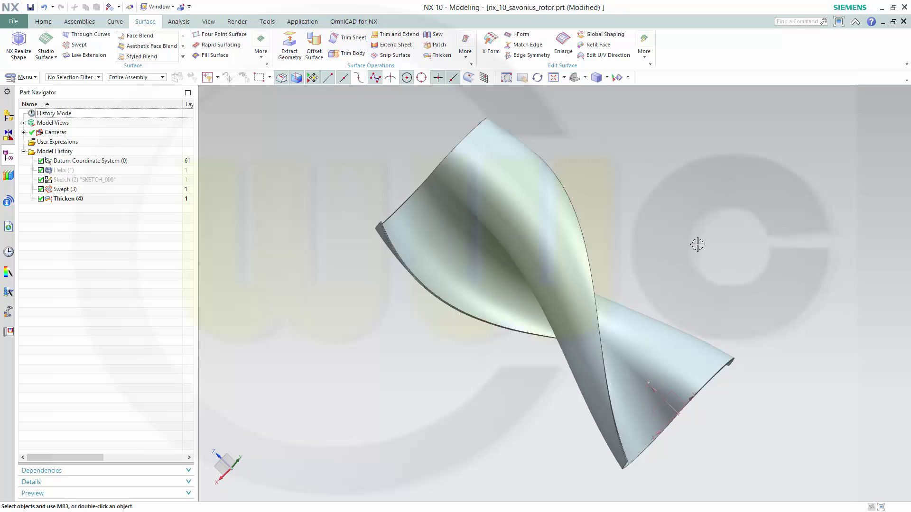